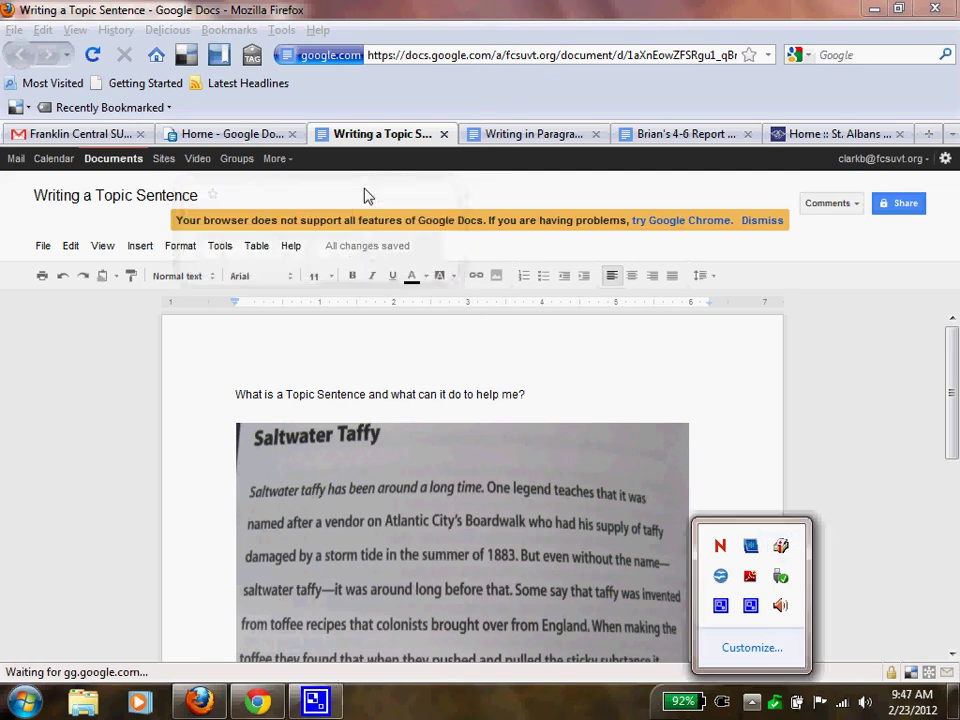
- Below the line "Writing a new paragraph for saltwater taffy.", write the topic sentence "Saltwater taffy comes in lots of different flavors."
{"action": "left_click", "coordinate": [406, 338]}
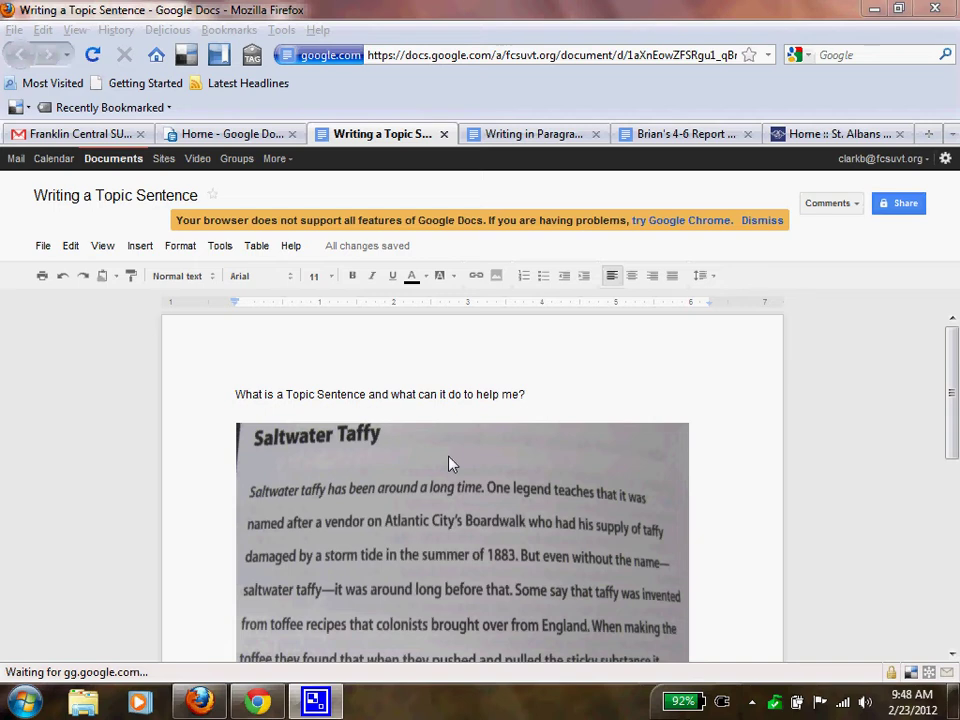
{"action": "scroll", "coordinate": [449, 463], "scroll_direction": "down", "scroll_amount": 2}
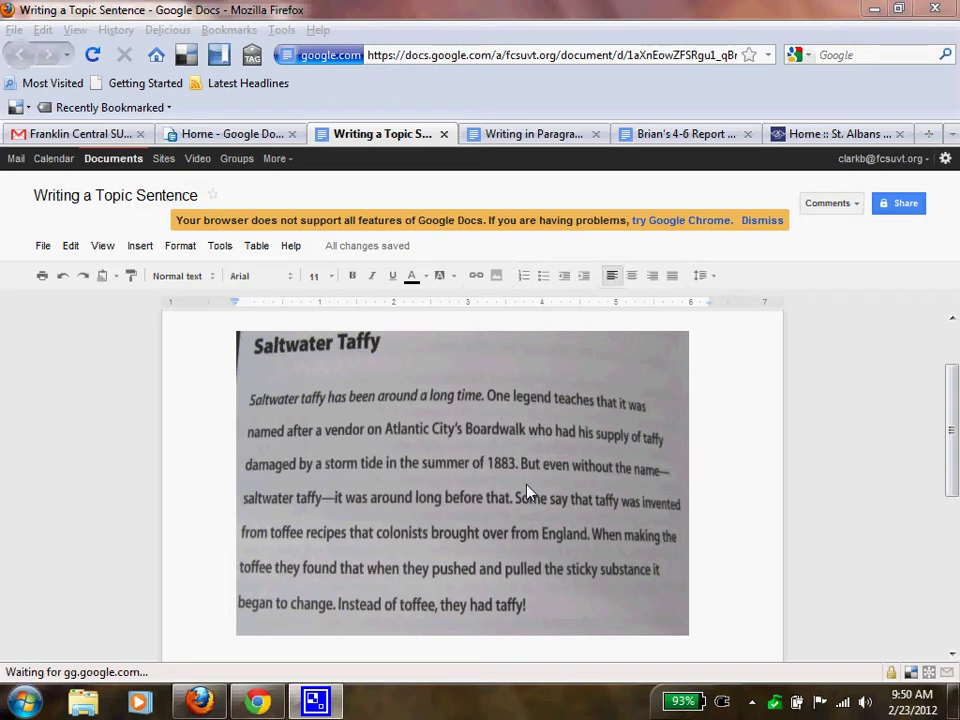
{"action": "scroll", "coordinate": [528, 490], "scroll_direction": "down", "scroll_amount": 1}
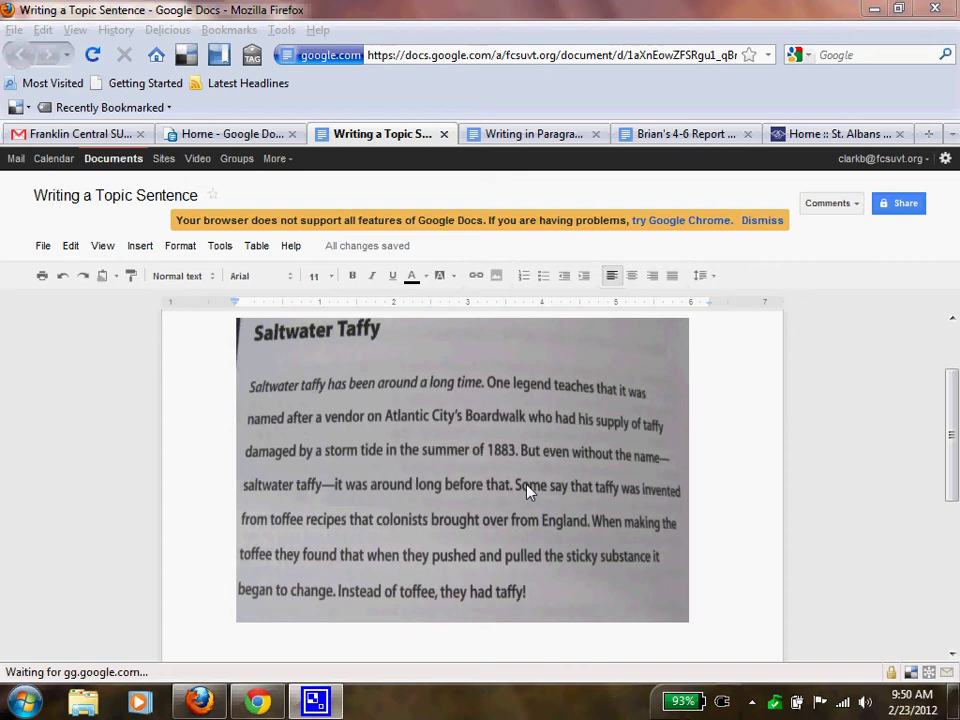
{"action": "scroll", "coordinate": [528, 490], "scroll_direction": "down", "scroll_amount": 1}
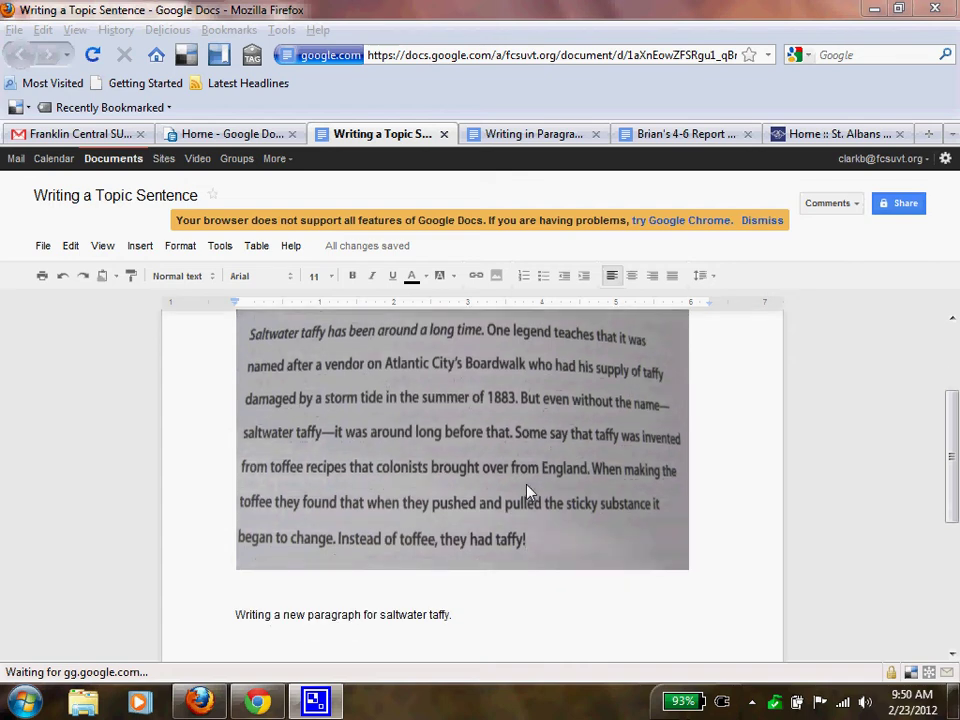
{"action": "scroll", "coordinate": [525, 489], "scroll_direction": "down", "scroll_amount": 3}
{"action": "left_click", "coordinate": [515, 486]}
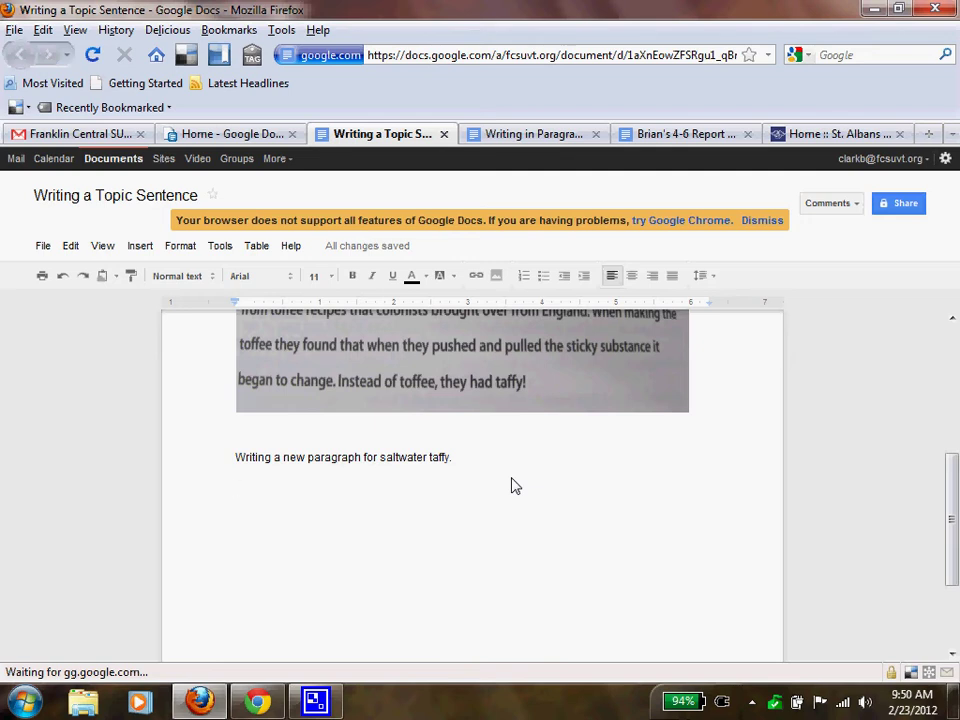
{"action": "type", "text": "Saltwa"}
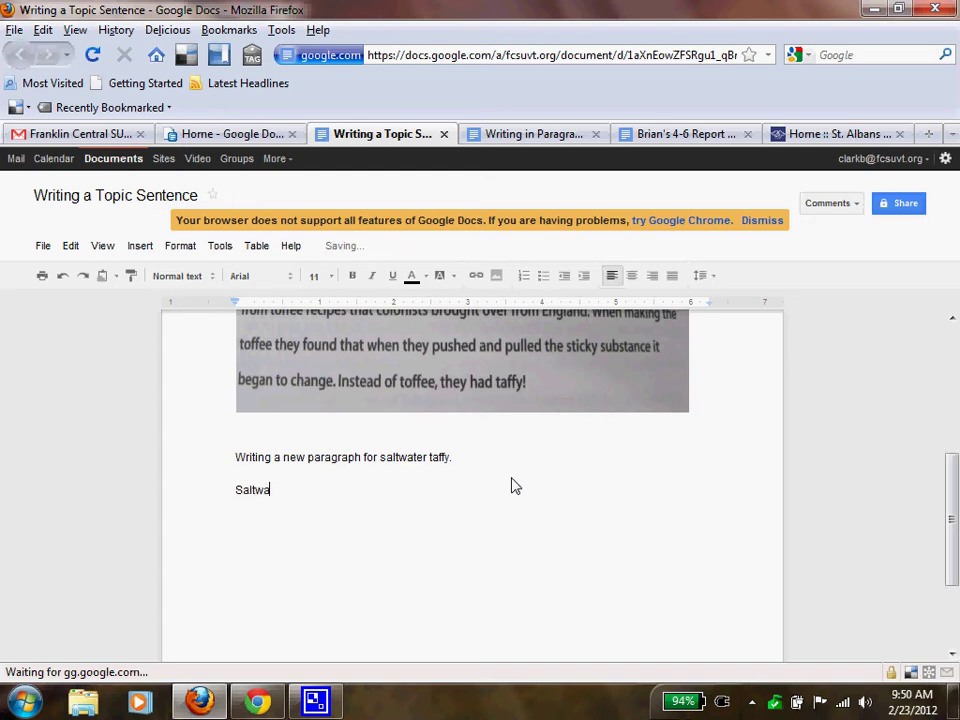
{"action": "type", "text": "ter taffy comes in lo"}
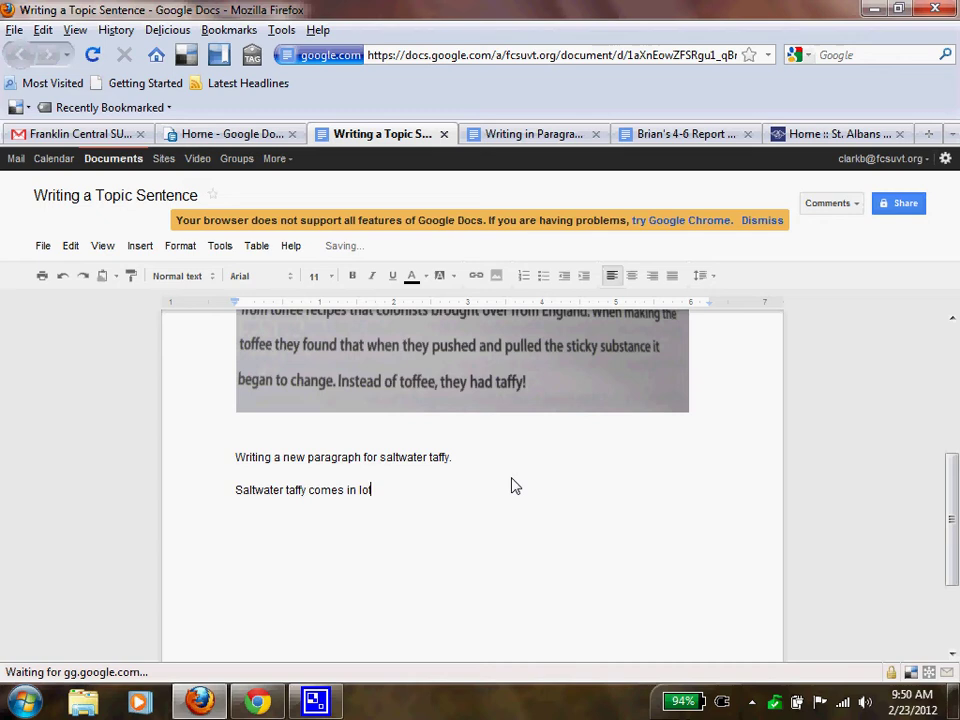
{"action": "type", "text": "ts of different flavors. "}
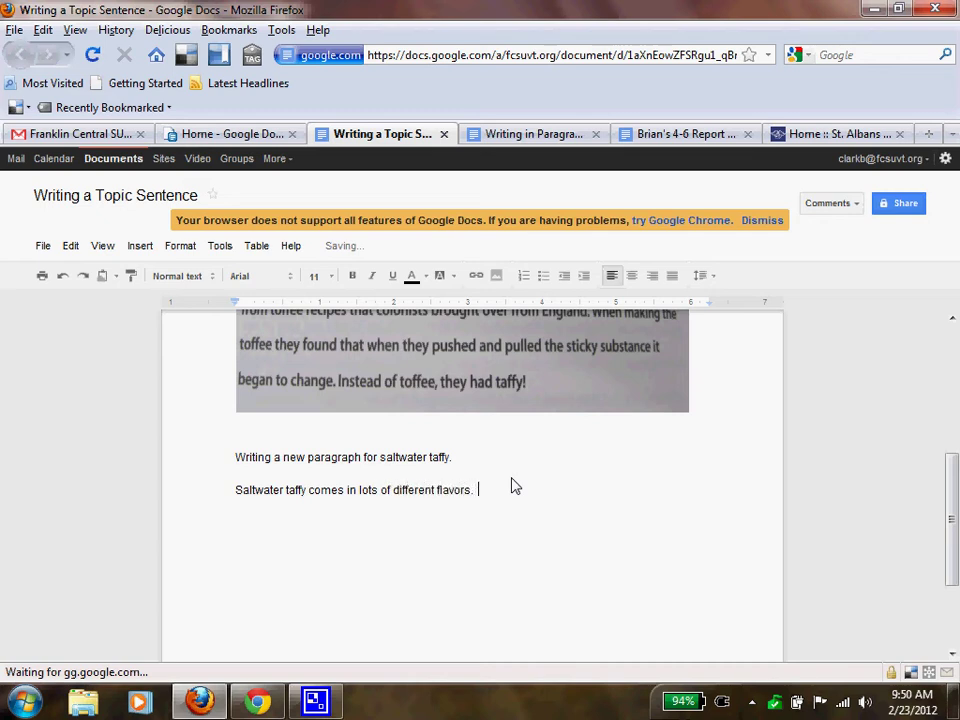
- Add "There are the flavors that most of us think about when we think of taffy: molasses, peppermint, vanilla, chocolate, and strawberry. But"
{"action": "type", "text": " ther"}
{"action": "key", "text": "BackSpace"}
{"action": "key", "text": "BackSpace"}
{"action": "key", "text": "BackSpace"}
{"action": "key", "text": "BackSpace"}
{"action": "key", "text": "BackSpace"}
{"action": "type", "text": "There are the flo"}
{"action": "key", "text": "BackSpace"}
{"action": "key", "text": "BackSpace"}
{"action": "type", "text": "avors that most of us t"}
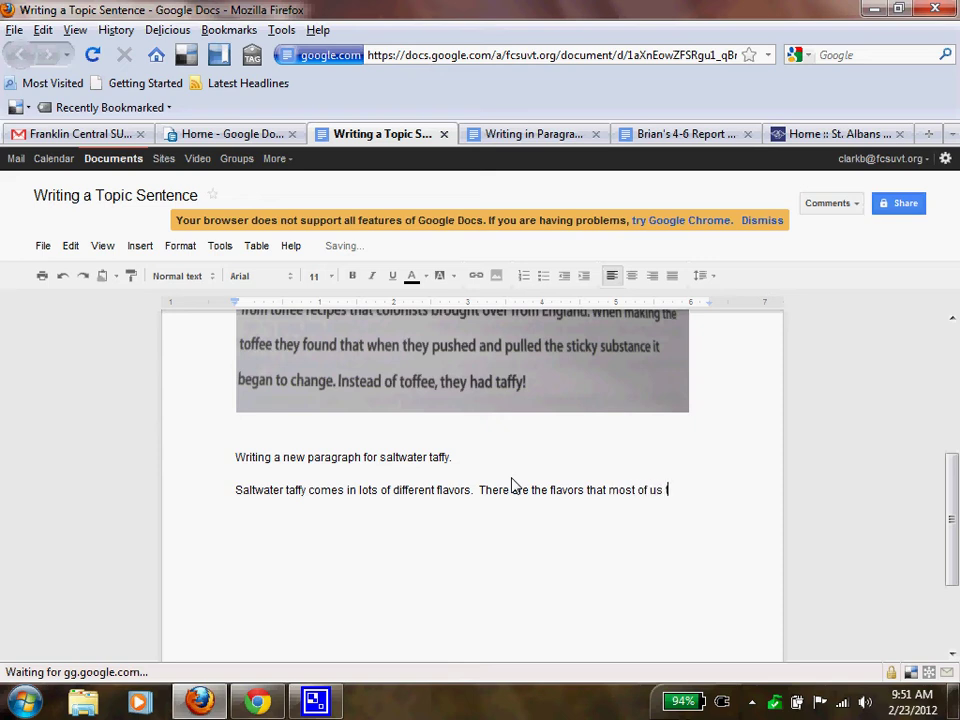
{"action": "type", "text": "hink about when we think of"}
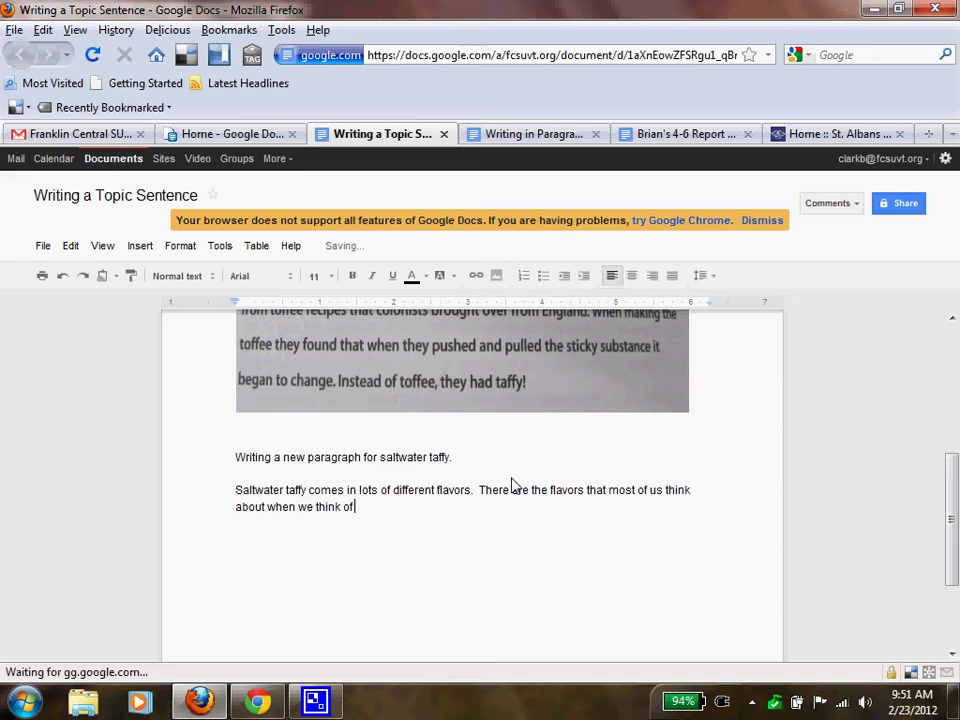
{"action": "type", "text": " taffy: molasses, peppermi"}
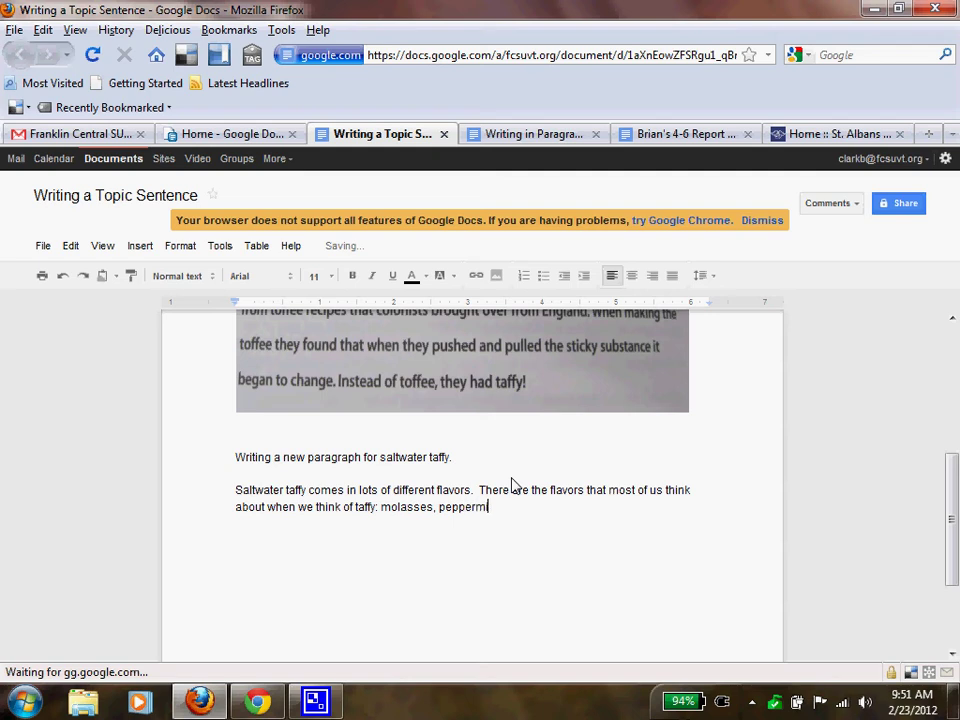
{"action": "type", "text": "nt, vanilla, c"}
{"action": "type", "text": "hocolate"}
{"action": "type", "text": ", and straw"}
{"action": "type", "text": "wb"}
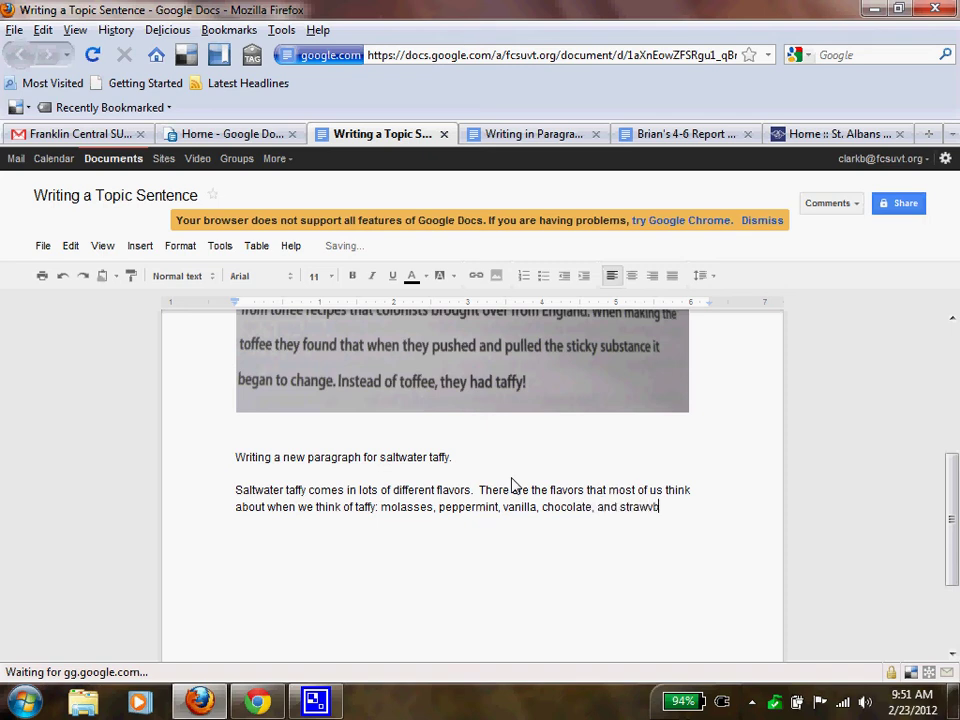
{"action": "type", "text": "err"}
{"action": "type", "text": "y.  But"}
- Continue the sentence after "But" with "what about Raspberry, lemonade, pina colada etc."
{"action": "type", "text": " what about"}
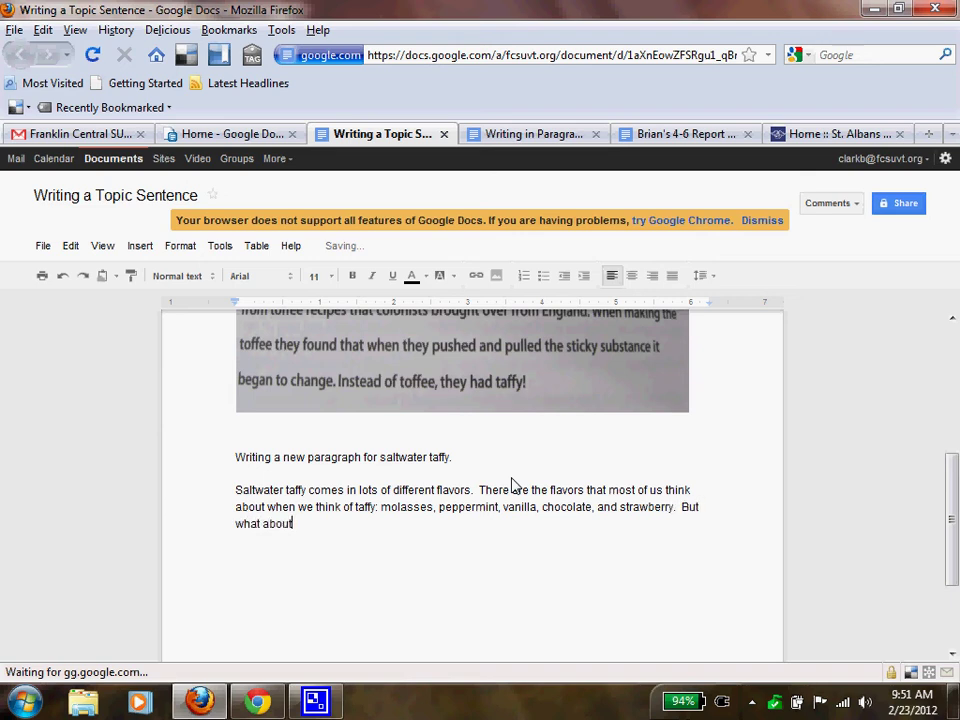
{"action": "type", "text": " Raspberry, lemonad"}
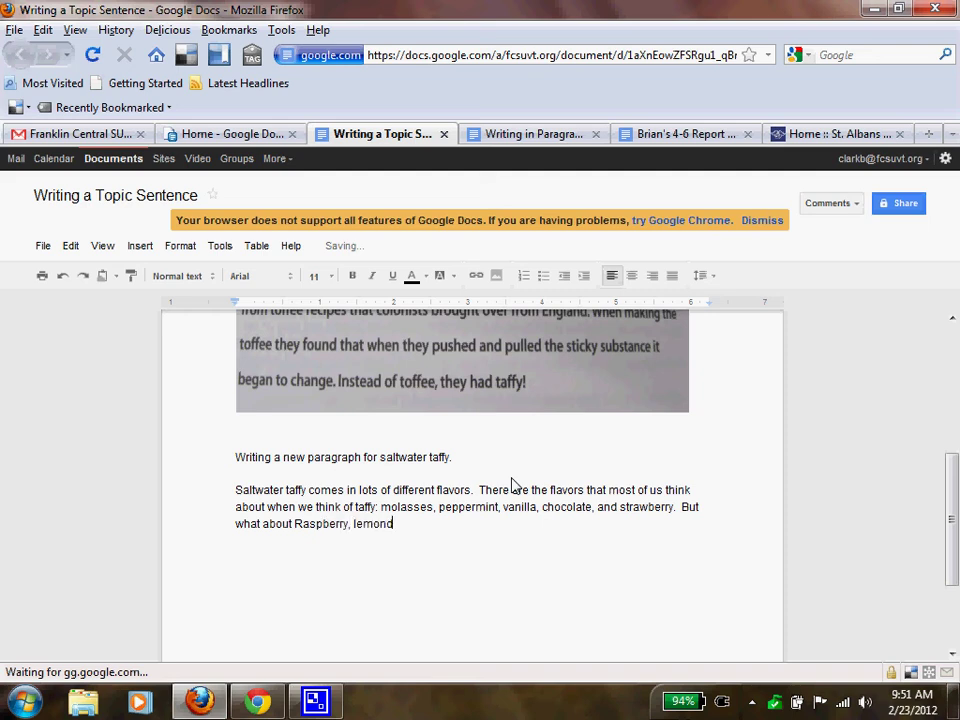
{"action": "type", "text": "e, pina colada"}
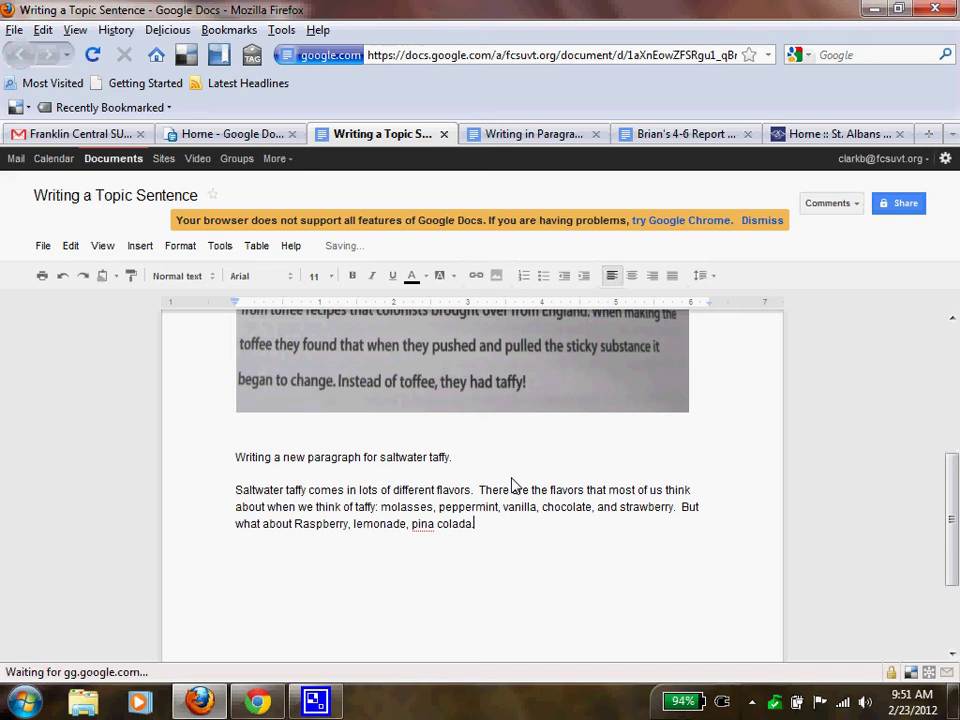
{"action": "type", "text": "."}
{"action": "key", "text": "BackSpace"}
{"action": "type", "text": "etc."}
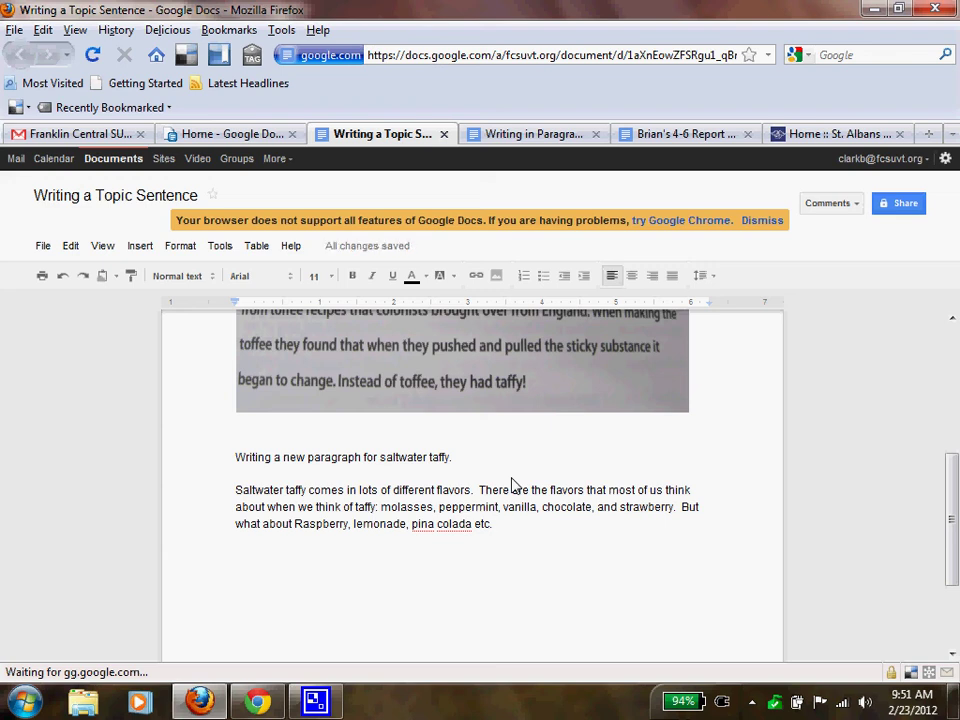
- Add "The number of saltwater taffy flavors is growing because there are new and easier ways to add flavor to recipes." and start a new paragraph
{"action": "type", "text": "The nujmber"}
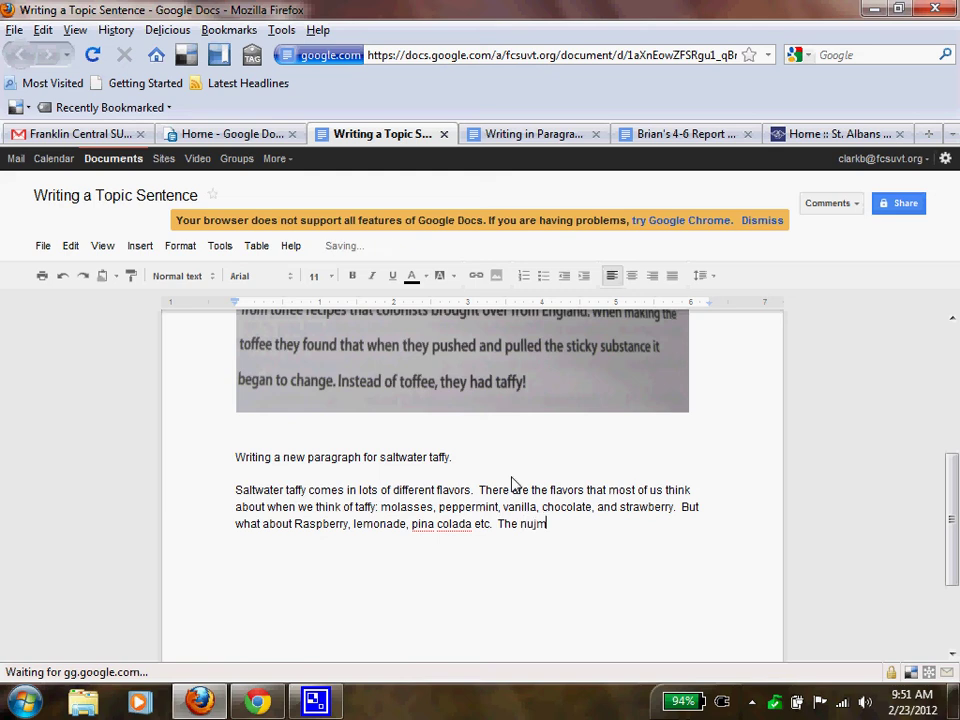
{"action": "key", "text": "BackSpace"}
{"action": "key", "text": "BackSpace"}
{"action": "key", "text": "BackSpace"}
{"action": "key", "text": "BackSpace"}
{"action": "key", "text": "BackSpace"}
{"action": "key", "text": "BackSpace"}
{"action": "type", "text": "umber of saltwater taffy"}
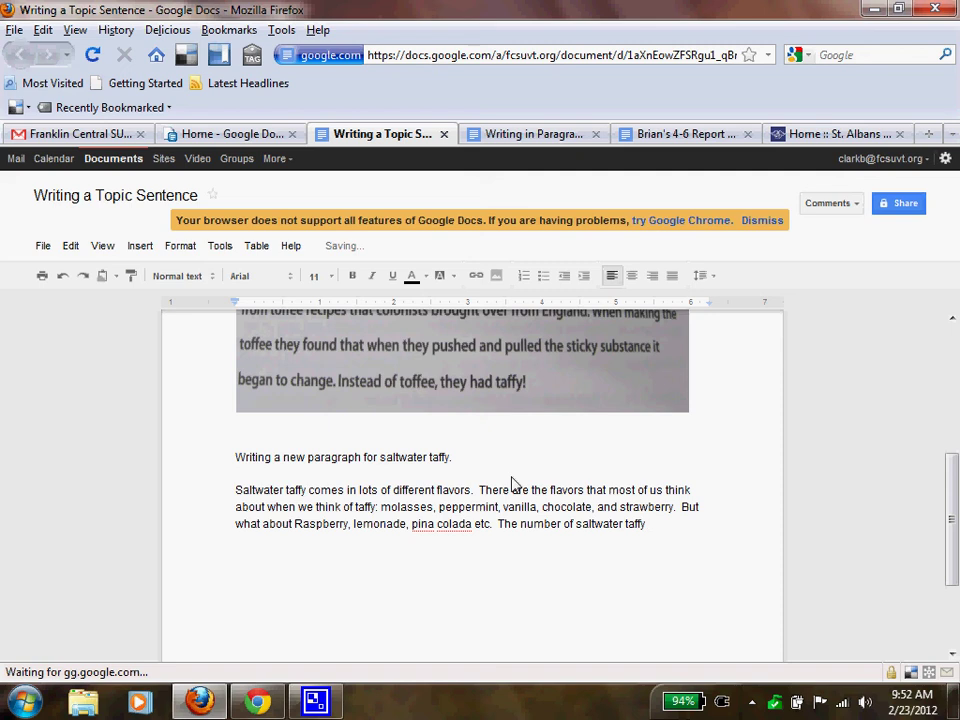
{"action": "type", "text": " flav"}
{"action": "type", "text": "ors is gro"}
{"action": "type", "text": "wing  be"}
{"action": "key", "text": "BackSpace"}
{"action": "key", "text": "BackSpace"}
{"action": "type", "text": "b"}
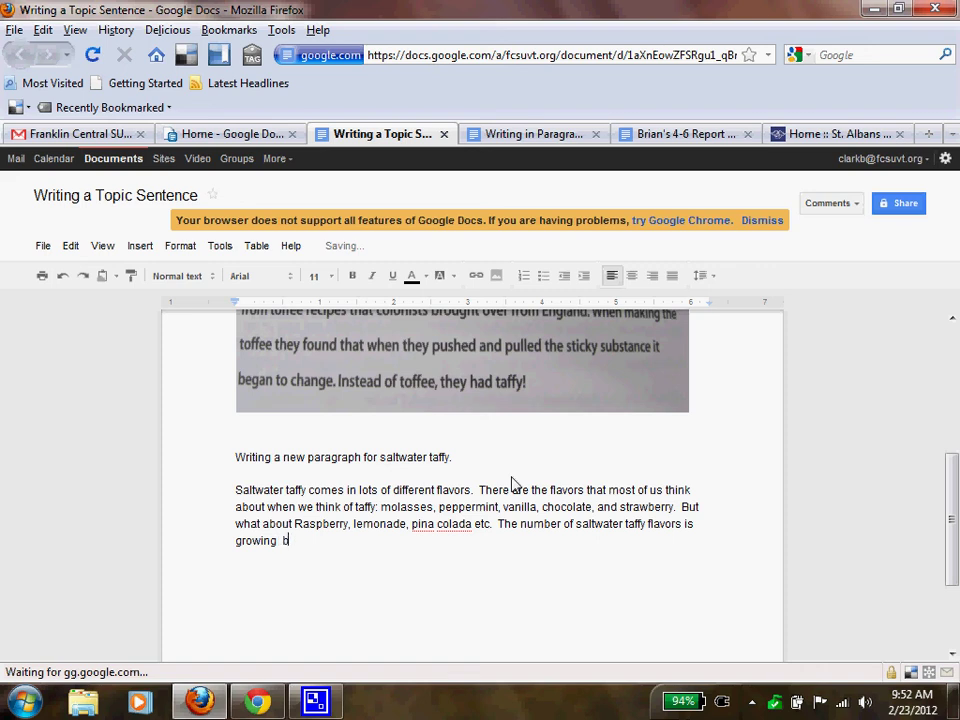
{"action": "type", "text": "ecause there are new"}
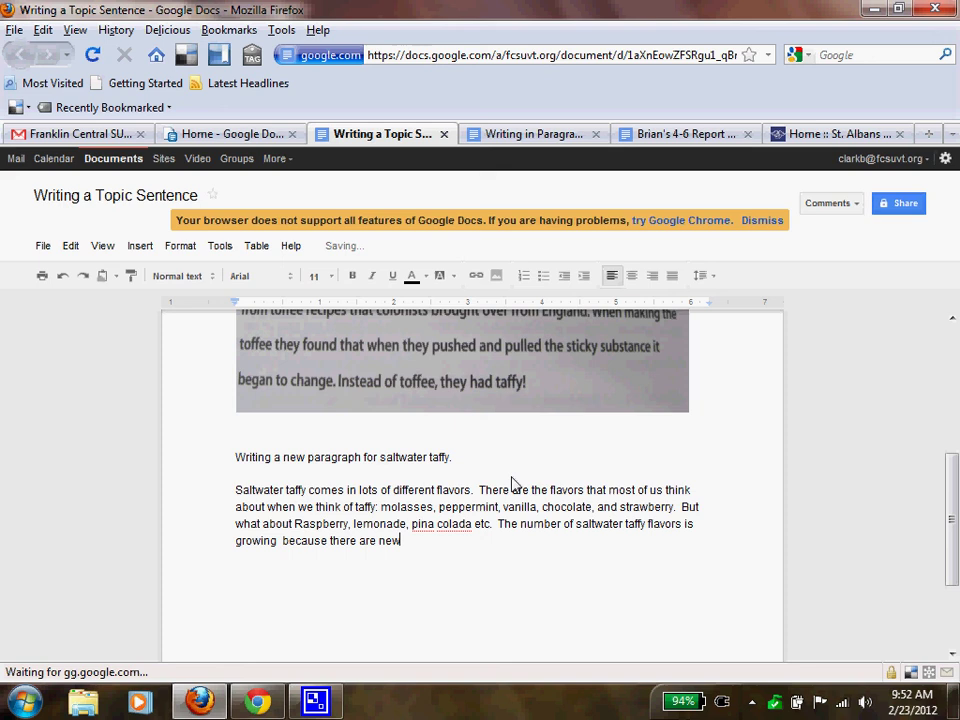
{"action": "type", "text": " and easier ways to add"}
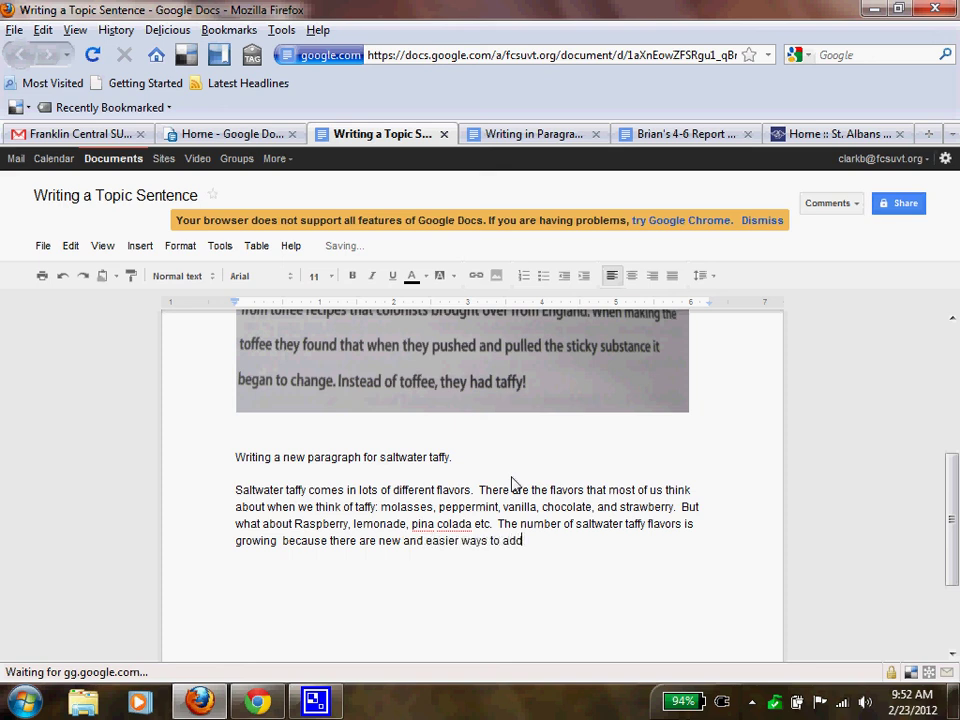
{"action": "type", "text": " flavor to recipes"}
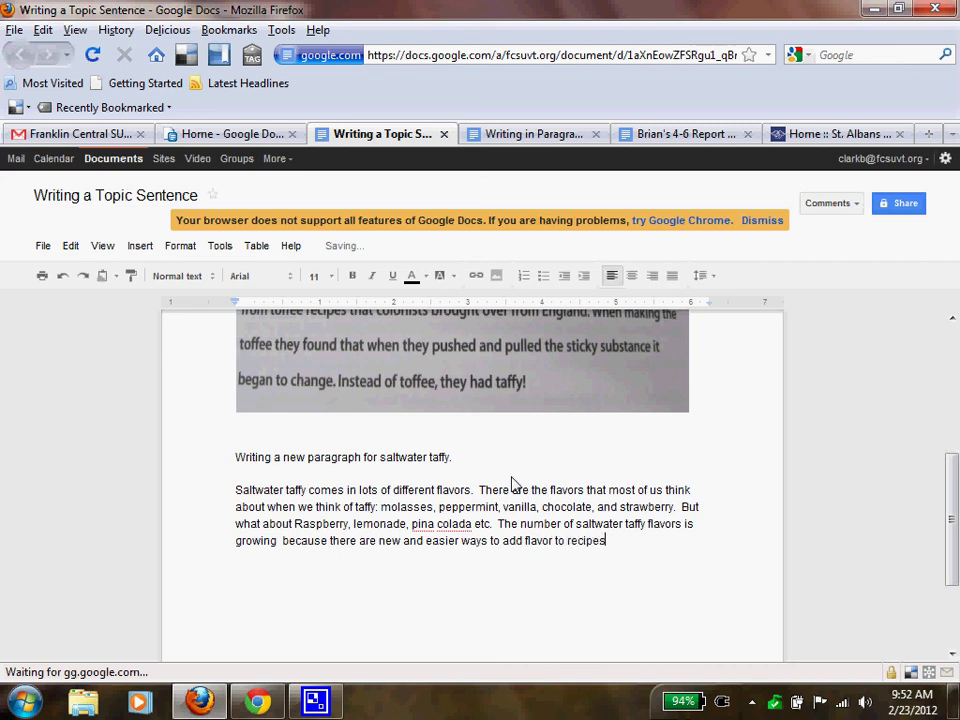
{"action": "type", "text": "."}
{"action": "key", "text": "Return"}
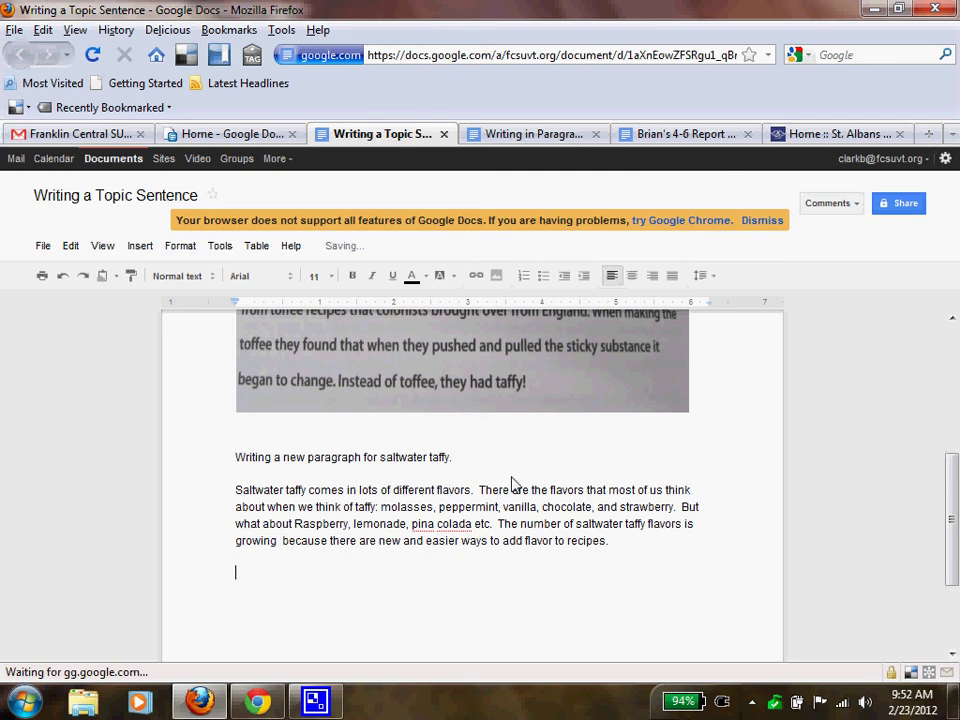